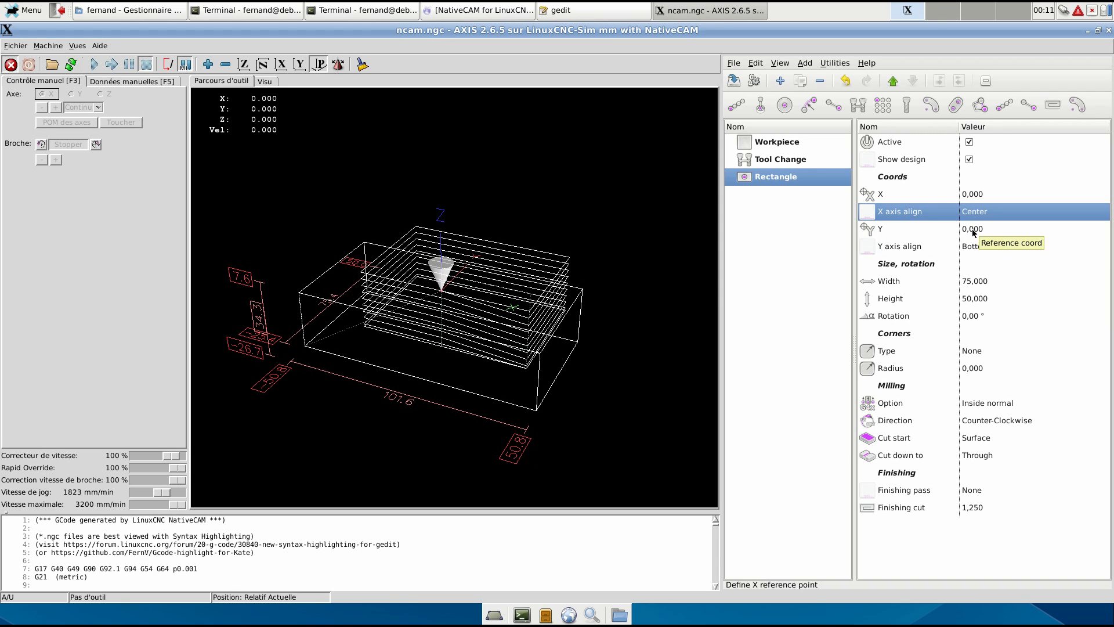
# Set the rectangle's Y axis align to Center.
pyautogui.click(978, 247)
pyautogui.click(979, 261)
pyautogui.scroll(1, 462, 314)
pyautogui.scroll(-1, 461, 344)
# Set the rectangle's height to 30.
pyautogui.click(793, 148)
pyautogui.click(780, 177)
pyautogui.click(984, 298)
pyautogui.click(990, 299)
pyautogui.write('30')
pyautogui.press('Return')
# Set the workpiece Depth (Z) to 10.
pyautogui.click(748, 141)
pyautogui.click(989, 216)
pyautogui.click(989, 215)
pyautogui.write('10')
pyautogui.press('Return')
# Set the rectangle's rotation to 30 degrees.
pyautogui.click(781, 183)
pyautogui.click(931, 266)
pyautogui.click(983, 315)
pyautogui.click(983, 315)
pyautogui.write('10')
pyautogui.press('Return')
pyautogui.click(984, 316)
pyautogui.write('30')
pyautogui.press('Return')
# Set the rectangle's X axis align to Left and switch the preview to top view.
pyautogui.click(984, 215)
pyautogui.click(985, 215)
pyautogui.click(980, 216)
pyautogui.press('v')
# Set the rectangle's Y axis align to Bottom, previewed from the Z top view.
pyautogui.click(999, 244)
pyautogui.click(244, 64)
pyautogui.click(995, 249)
pyautogui.click(986, 250)
pyautogui.click(984, 249)
pyautogui.click(980, 279)
# Give the rectangle Rounded corners with a radius of 10.
pyautogui.click(894, 332)
pyautogui.click(987, 356)
pyautogui.click(988, 356)
pyautogui.click(991, 368)
pyautogui.click(992, 372)
pyautogui.click(992, 372)
pyautogui.write('10')
pyautogui.press('Return')
# Switch the corner type to Chamfered, then to Inverted Round.
pyautogui.click(999, 352)
pyautogui.click(992, 383)
pyautogui.click(989, 357)
pyautogui.click(988, 401)
pyautogui.scroll(5, 452, 297)
# Delete the Rectangle and add a Circle by Center feature.
pyautogui.click(908, 388)
pyautogui.click(819, 80)
pyautogui.click(780, 81)
pyautogui.click(776, 219)
# Set the circle's X axis align to Left and its diameter to 30.
pyautogui.click(905, 212)
pyautogui.click(989, 209)
pyautogui.click(978, 216)
pyautogui.click(1008, 215)
pyautogui.click(999, 219)
pyautogui.click(993, 267)
pyautogui.click(993, 271)
pyautogui.write('30')
pyautogui.press('Return')
# Set the circle's Y axis align to Bottom and remove 5 from its diameter.
pyautogui.click(999, 245)
pyautogui.click(999, 243)
pyautogui.click(981, 281)
pyautogui.click(895, 315)
pyautogui.click(900, 300)
pyautogui.click(1001, 302)
pyautogui.write('5')
pyautogui.press('Return')
# Set the flat's rotation to 120 degrees.
pyautogui.click(1001, 316)
pyautogui.write('20')
pyautogui.press('Return')
pyautogui.click(1000, 316)
pyautogui.write('120')
pyautogui.press('Return')
# Delete the Circle by Center and add a Circle From 2 Points.
pyautogui.click(820, 81)
pyautogui.click(781, 82)
pyautogui.click(888, 227)
pyautogui.click(983, 198)
# Remove 5 from the circle's diameter and set the flat rotation to 90 degrees.
pyautogui.click(990, 285)
pyautogui.click(996, 284)
pyautogui.write('5')
pyautogui.press('Return')
pyautogui.press('Down')
pyautogui.write('15')
pyautogui.press('Return')
pyautogui.write('90')
pyautogui.press('Return')
# Set the circle's X1 coordinate to 20.
pyautogui.click(998, 199)
pyautogui.write('10')
pyautogui.press('Return')
pyautogui.click(996, 196)
pyautogui.write('20')
pyautogui.press('Return')
# Swap the two-point circle for a Slot/oval 1 point with X axis align End.
pyautogui.click(820, 81)
pyautogui.click(777, 83)
pyautogui.click(777, 279)
pyautogui.click(978, 213)
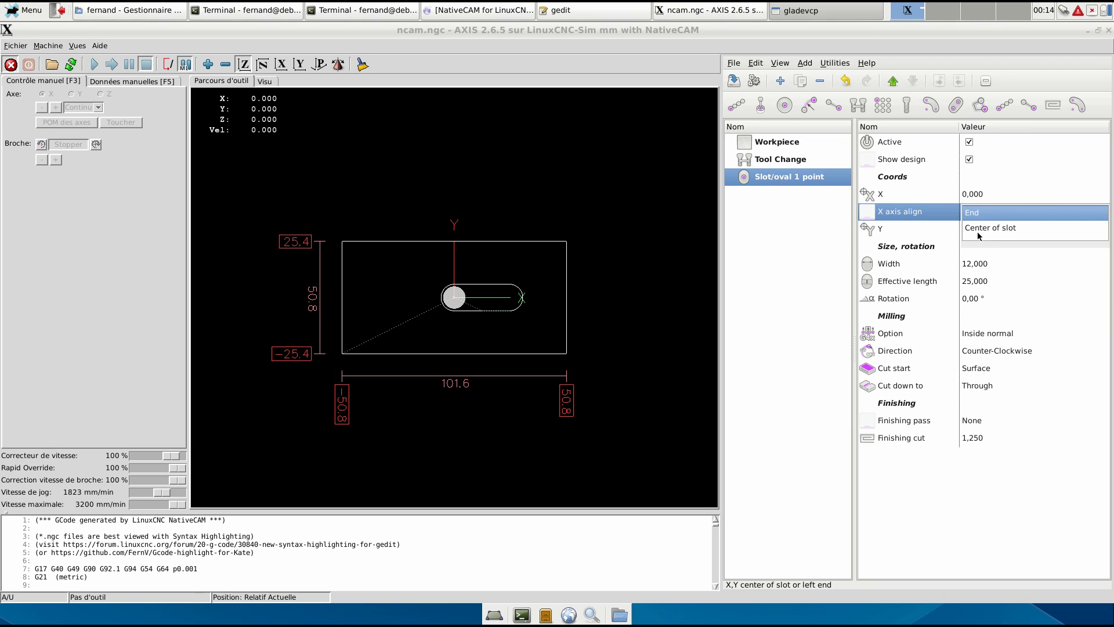
pyautogui.click(978, 232)
pyautogui.scroll(5, 447, 410)
pyautogui.click(978, 215)
pyautogui.click(980, 212)
# Set the slot's rotation back to 0 degrees.
pyautogui.click(990, 296)
pyautogui.write('30')
pyautogui.press('Return')
pyautogui.click(966, 268)
pyautogui.click(993, 300)
pyautogui.click(996, 302)
pyautogui.write('0')
pyautogui.press('Return')
pyautogui.click(990, 281)
# Add a Rectangle feature and compare it with the slot's width setting.
pyautogui.click(779, 81)
pyautogui.click(903, 173)
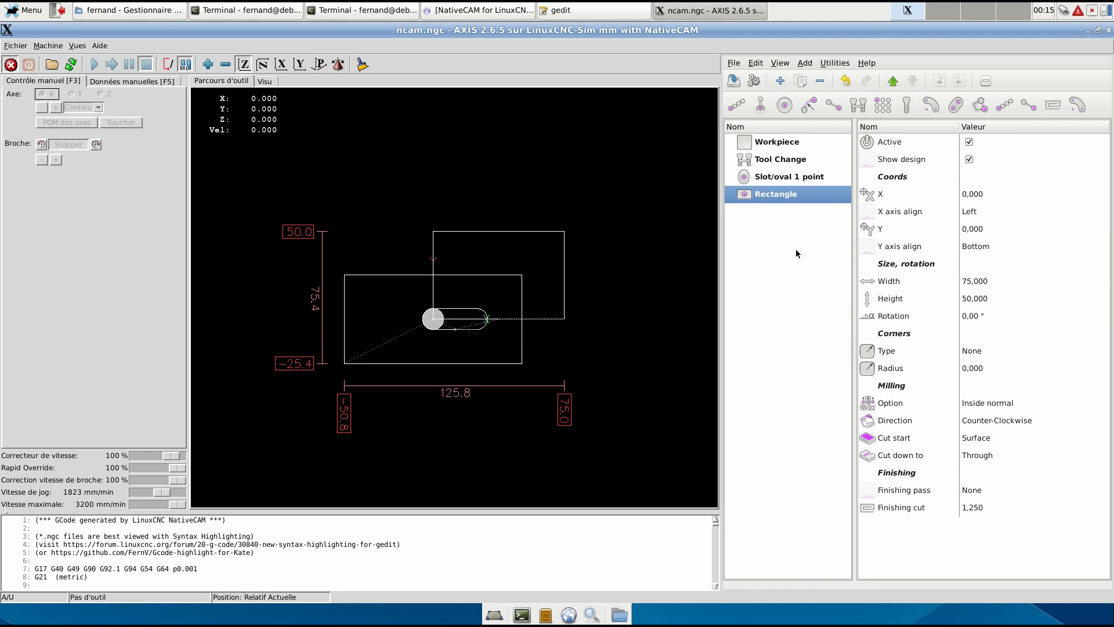
pyautogui.click(996, 350)
pyautogui.click(787, 178)
pyautogui.click(991, 268)
pyautogui.click(769, 195)
# Set the rectangle's width to 25 and height to 12.
pyautogui.click(996, 281)
pyautogui.click(997, 281)
pyautogui.write('12')
pyautogui.press('Return')
pyautogui.write('25')
pyautogui.press('Return')
pyautogui.click(997, 280)
pyautogui.click(997, 281)
pyautogui.write('25')
pyautogui.press('Return')
pyautogui.write('12')
pyautogui.press('Return')
# Set the rectangle's Y axis align to Center.
pyautogui.click(1005, 217)
pyautogui.click(996, 247)
pyautogui.click(978, 263)
pyautogui.scroll(5, 512, 341)
pyautogui.scroll(2, 512, 341)
# Give the rectangle Rounded corners with a radius of 10.
pyautogui.click(1010, 356)
pyautogui.click(980, 366)
pyautogui.click(988, 369)
pyautogui.click(987, 370)
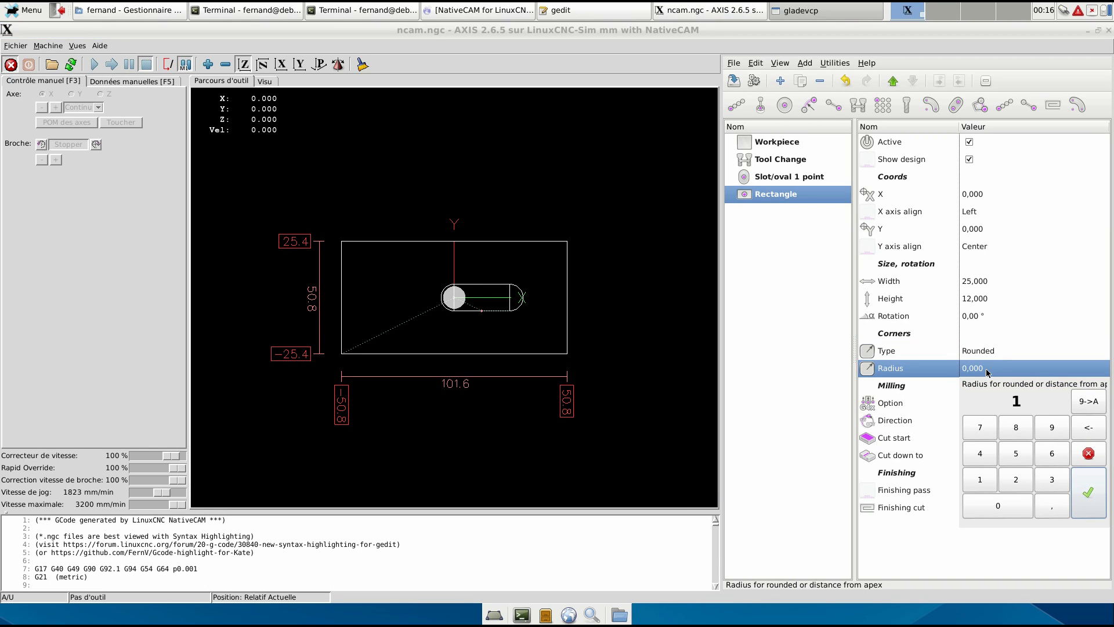
pyautogui.write('10')
pyautogui.press('Return')
# Set the rectangle width to 37, then change it to 25.
pyautogui.scroll(8, 514, 323)
pyautogui.click(1000, 280)
pyautogui.write('37')
pyautogui.press('Return')
pyautogui.scroll(3, 560, 292)
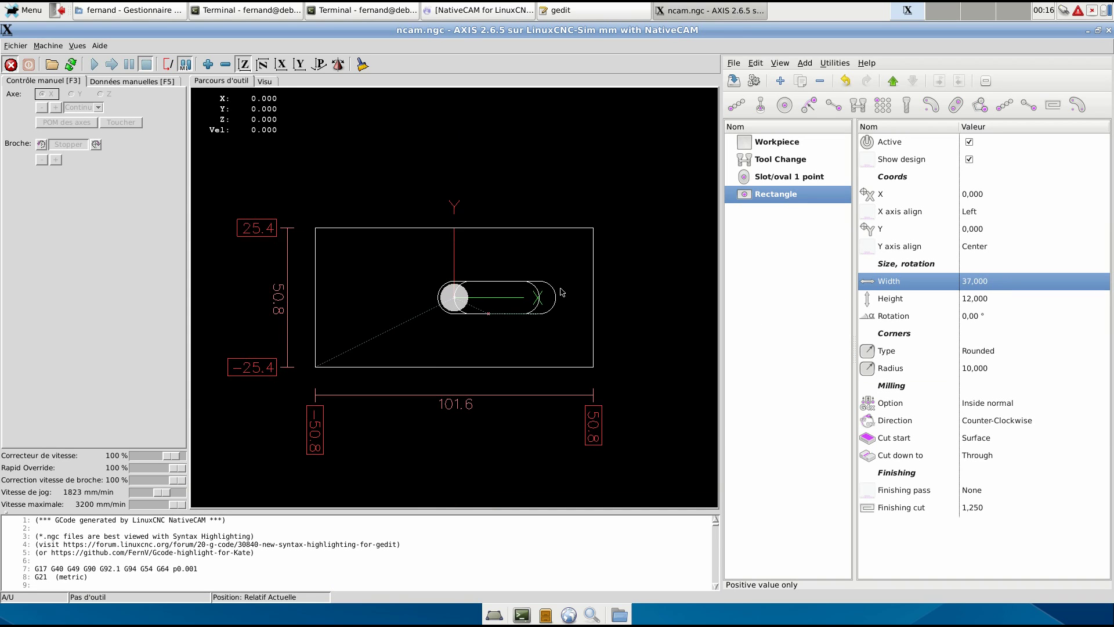
pyautogui.click(998, 285)
pyautogui.click(1016, 388)
pyautogui.click(1024, 374)
pyautogui.click(1083, 406)
pyautogui.click(989, 301)
# Delete the rectangle, toggle the slot's Active off and on, and preview in perspective.
pyautogui.click(820, 81)
pyautogui.click(968, 142)
pyautogui.click(970, 142)
pyautogui.click(318, 64)
# Bring up the Tool Change step's Tool number list.
pyautogui.click(795, 161)
pyautogui.click(996, 176)
pyautogui.click(995, 176)
# Set the Tool Change tool to the 3mm end mill, then the 6mm end mill.
pyautogui.click(999, 210)
pyautogui.moveTo(505, 286); pyautogui.dragTo(519, 297, button='middle')
pyautogui.click(980, 177)
pyautogui.click(994, 223)
pyautogui.moveTo(548, 277); pyautogui.dragTo(474, 326, button='middle')
pyautogui.scroll(5, 476, 328)
pyautogui.moveTo(517, 390); pyautogui.dragTo(516, 367, button='middle')
# Hide and then re-show the slot's design outline.
pyautogui.click(797, 176)
pyautogui.click(971, 160)
pyautogui.click(970, 160)
# Turn off Show bottom lines in Préférences' Display tab and save.
pyautogui.click(834, 64)
pyautogui.click(856, 105)
pyautogui.click(818, 254)
pyautogui.click(882, 360)
pyautogui.click(1082, 428)
pyautogui.moveTo(528, 292)
pyautogui.mouseDown(button='middle')
pyautogui.moveTo(515, 339)
pyautogui.moveTo(532, 311)
pyautogui.mouseUp(button='middle')
# Turn Show bottom lines back on in Préférences and save.
pyautogui.click(835, 64)
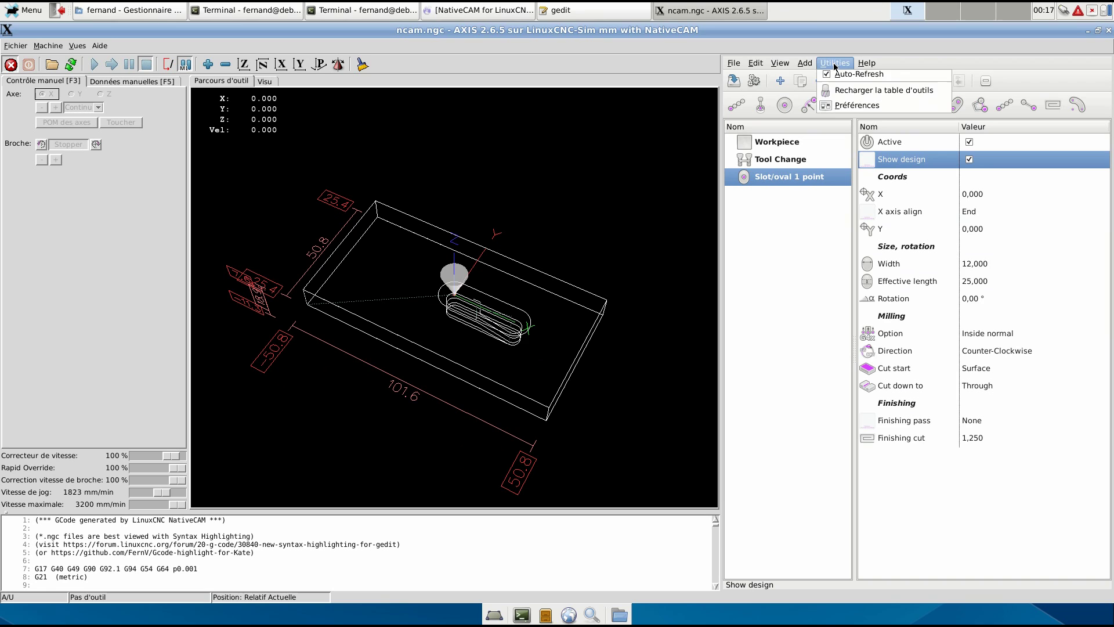
pyautogui.click(856, 105)
pyautogui.click(808, 250)
pyautogui.click(876, 360)
pyautogui.click(1069, 427)
# Replace the one-point slot with a Slot/Oval From 2 Points operation.
pyautogui.click(820, 80)
pyautogui.click(780, 81)
pyautogui.click(898, 283)
pyautogui.moveTo(510, 247); pyautogui.dragTo(490, 305, button='middle')
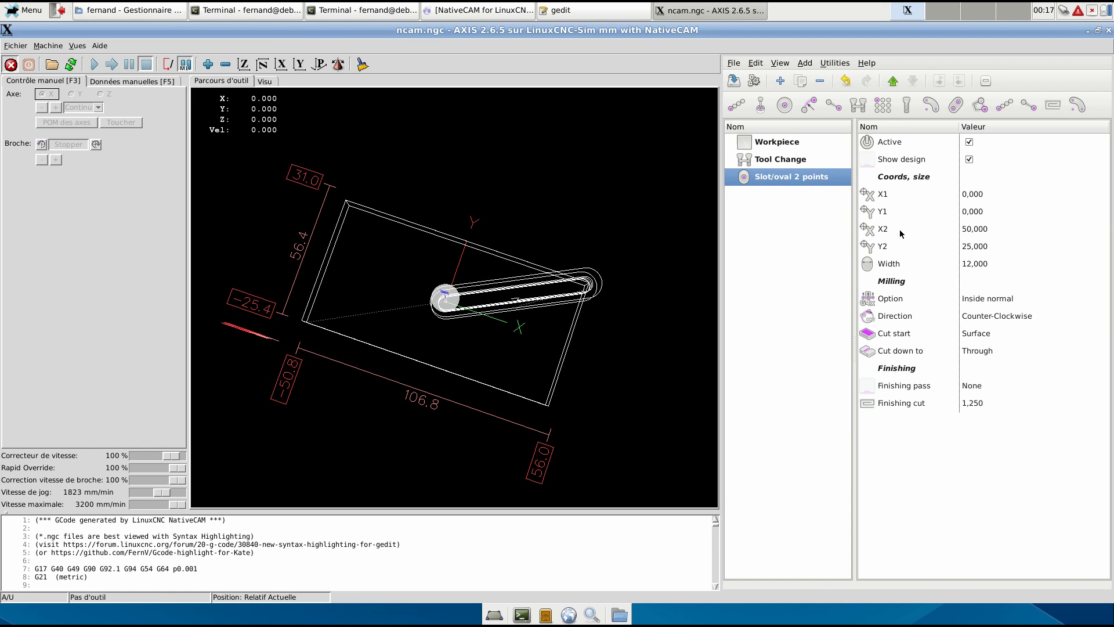
# Leave the Tool Change tool number at 0 - Aucun.
pyautogui.click(776, 160)
pyautogui.click(989, 178)
pyautogui.click(989, 178)
pyautogui.click(989, 177)
# Delete the two-point slot and add a Radial Slot from the catalog.
pyautogui.click(782, 177)
pyautogui.click(819, 80)
pyautogui.click(781, 80)
pyautogui.click(781, 343)
# Review the radial slot's arc centre, size, radius and start angle settings.
pyautogui.moveTo(489, 268); pyautogui.dragTo(504, 339, button='middle')
pyautogui.click(990, 199)
pyautogui.click(491, 323)
pyautogui.click(455, 315)
pyautogui.click(910, 231)
pyautogui.click(991, 262)
pyautogui.click(992, 300)
# Set the radial slot's extend angle to 360 and view the ring from above.
pyautogui.scroll(-1, 996, 306)
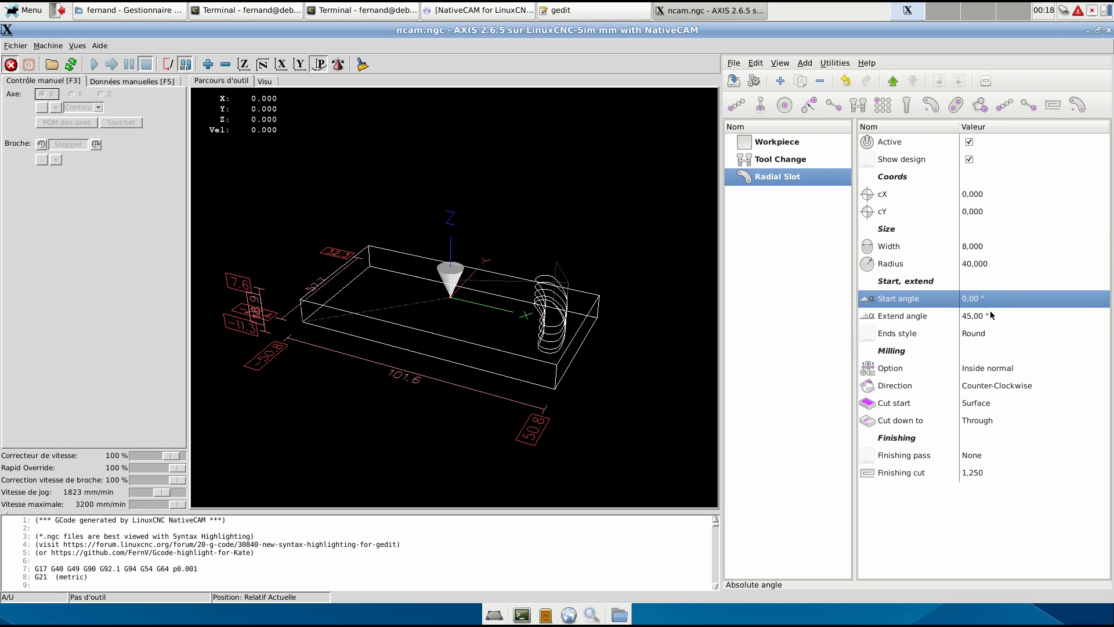
pyautogui.click(989, 315)
pyautogui.write('360')
pyautogui.press('Return')
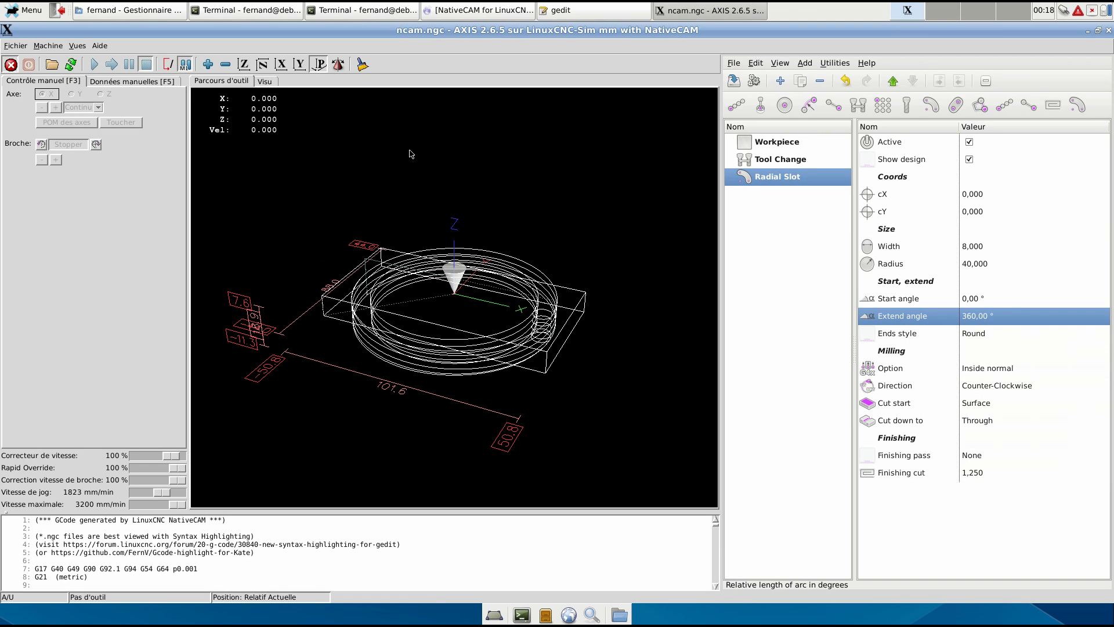
pyautogui.moveTo(418, 153); pyautogui.dragTo(401, 279, button='middle')
pyautogui.press('v')
# Set the slot width to 15 and the milling option to Pocket.
pyautogui.click(993, 247)
pyautogui.click(992, 246)
pyautogui.write('15')
pyautogui.press('Return')
pyautogui.click(243, 64)
pyautogui.click(995, 373)
pyautogui.click(983, 385)
# Select tool 3 - 6mm end mill in Tool Change, then return to the radial slot.
pyautogui.click(811, 164)
pyautogui.click(993, 178)
pyautogui.click(994, 222)
pyautogui.moveTo(447, 324); pyautogui.dragTo(442, 350, button='middle')
pyautogui.click(1026, 180)
pyautogui.click(1009, 185)
pyautogui.click(781, 176)
# Delete the radial slot and add an Ellipse operation.
pyautogui.click(819, 80)
pyautogui.click(779, 81)
pyautogui.click(898, 351)
# Set the ellipse's control points to 10, then 90.
pyautogui.click(984, 287)
pyautogui.click(992, 283)
pyautogui.write('10')
pyautogui.press('Return')
pyautogui.click(992, 283)
pyautogui.write('90')
pyautogui.press('Return')
pyautogui.moveTo(405, 313); pyautogui.dragTo(481, 345)
# Set the ellipse X radius to 40 and rotation to 30°, keeping Inside normal.
pyautogui.click(1000, 304)
pyautogui.write('40')
pyautogui.press('Return')
pyautogui.click(244, 63)
pyautogui.click(1008, 372)
pyautogui.click(906, 353)
pyautogui.click(988, 341)
pyautogui.write('30')
pyautogui.press('Return')
# Align the ellipse left in X, top then bottom in Y, then delete it.
pyautogui.click(990, 204)
pyautogui.click(991, 204)
pyautogui.click(988, 216)
pyautogui.click(986, 246)
pyautogui.click(986, 246)
pyautogui.click(977, 246)
pyautogui.click(976, 249)
pyautogui.click(978, 278)
pyautogui.click(820, 81)
pyautogui.click(780, 81)
# Add a Polygon and set its edge count to 3, making a triangle.
pyautogui.click(782, 397)
pyautogui.scroll(5, 562, 322)
pyautogui.click(988, 253)
pyautogui.write('3')
pyautogui.press('Return')
pyautogui.click(990, 252)
pyautogui.press('Escape')
# Try 100, 300 and 360 polygon edges, dismissing the resulting G-code error.
pyautogui.click(990, 252)
pyautogui.write('100')
pyautogui.press('Return')
pyautogui.click(990, 252)
pyautogui.write('300')
pyautogui.press('Return')
pyautogui.click(990, 253)
pyautogui.write('360')
pyautogui.press('Return')
pyautogui.click(336, 262)
# Reduce the polygon's edges to 20, then 10, then 8 for an octagon.
pyautogui.click(990, 252)
pyautogui.write('20')
pyautogui.press('Return')
pyautogui.click(990, 247)
pyautogui.write('10')
pyautogui.press('Return')
pyautogui.click(990, 248)
pyautogui.write('8')
pyautogui.press('Return')
# Check the octagon's radius, rotation and centre X/Y, then delete the polygon.
pyautogui.click(1017, 272)
pyautogui.click(991, 283)
pyautogui.click(907, 182)
pyautogui.click(901, 199)
pyautogui.click(901, 212)
pyautogui.click(819, 82)
# Add Surface Finishing and set the tool change to the 8 - 20mm end mill.
pyautogui.click(780, 81)
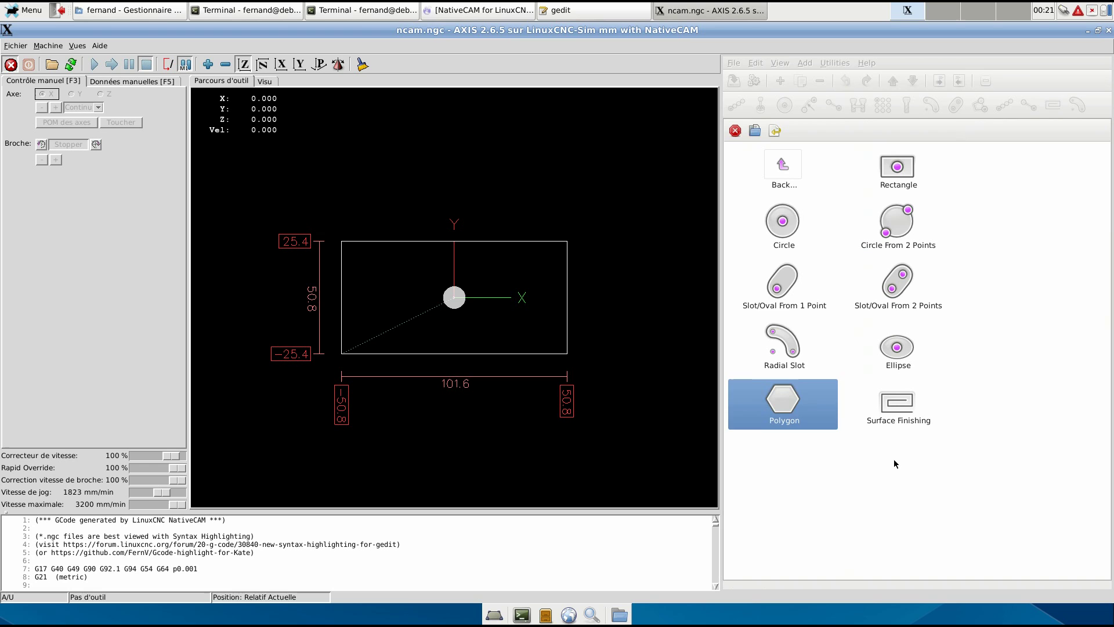
pyautogui.click(902, 399)
pyautogui.click(783, 156)
pyautogui.click(986, 177)
pyautogui.click(978, 300)
pyautogui.click(322, 68)
# Delete the Facing operation and browse the catalog to the Advanced category.
pyautogui.click(783, 179)
pyautogui.click(820, 81)
pyautogui.click(780, 81)
pyautogui.click(775, 184)
pyautogui.click(908, 169)
# Add a Custom G Code item from Miscellaneous with Line 1 set to '#1 = 5'.
pyautogui.click(783, 185)
pyautogui.click(778, 346)
pyautogui.click(785, 232)
pyautogui.click(972, 178)
pyautogui.write('#1 = 5')
pyautogui.press('Return')
# Set the custom G-code's Line 2 to '#<width> =20'.
pyautogui.press('Down')
pyautogui.press('Return')
pyautogui.write('#<width> =20')
pyautogui.press('Return')
pyautogui.click(949, 214)
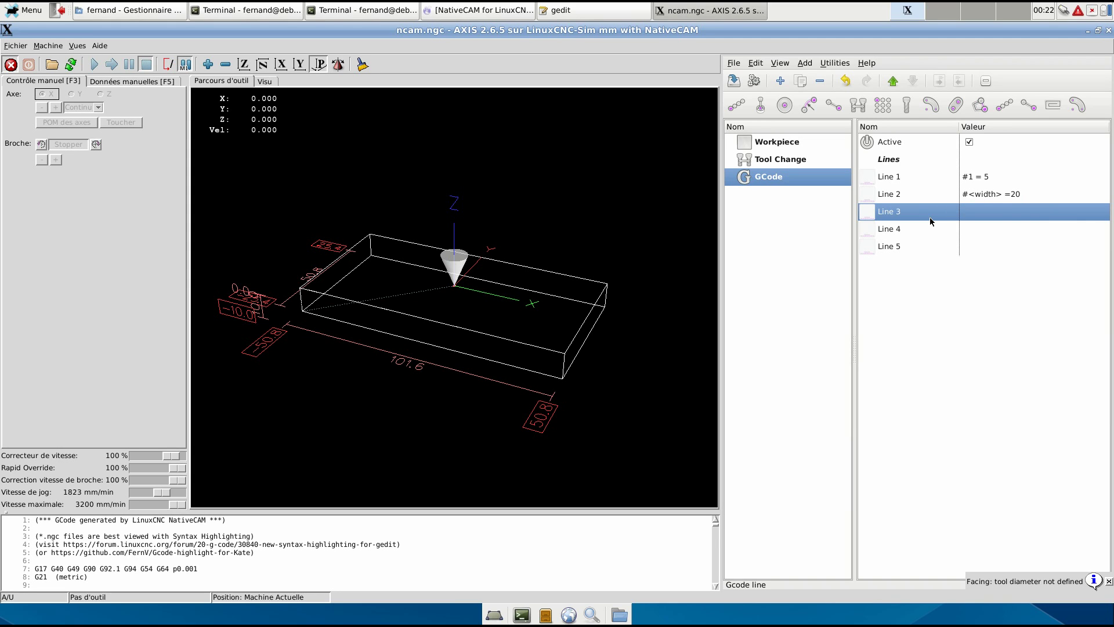
pyautogui.doubleClick(987, 195)
pyautogui.click(997, 194)
pyautogui.click(937, 219)
# Review the custom G-code's Lines 1 through 5.
pyautogui.click(932, 201)
pyautogui.click(928, 216)
pyautogui.click(922, 235)
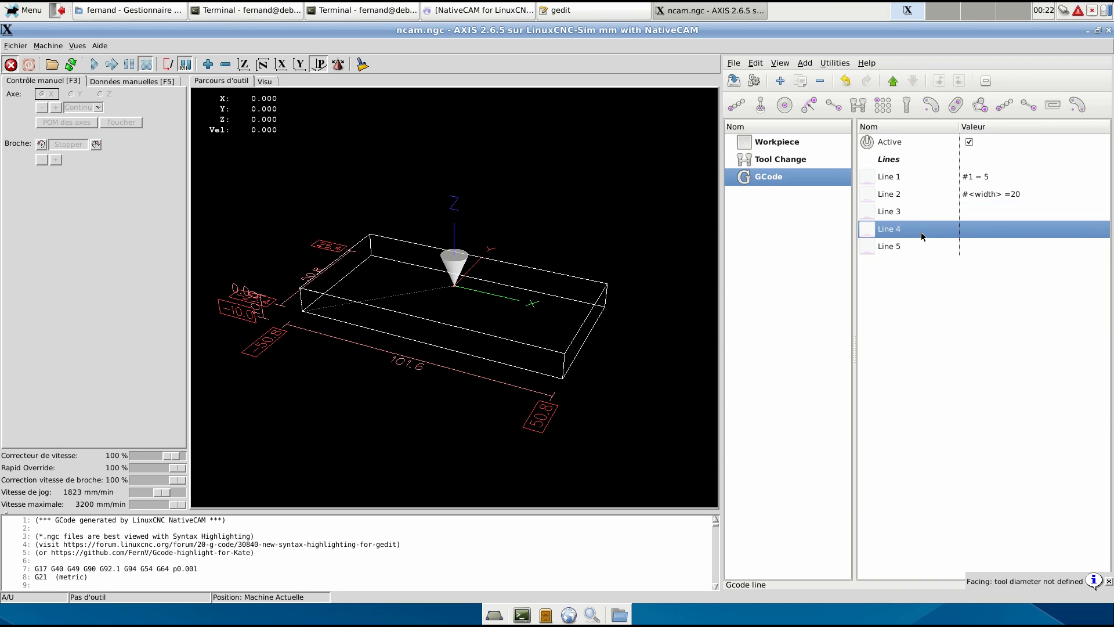
pyautogui.click(919, 248)
pyautogui.click(981, 194)
pyautogui.click(1006, 181)
pyautogui.click(990, 195)
pyautogui.click(780, 80)
# Add an Include Gcode item and browse the ncam, xml and rip folders without picking a file.
pyautogui.click(924, 238)
pyautogui.click(987, 178)
pyautogui.click(486, 162)
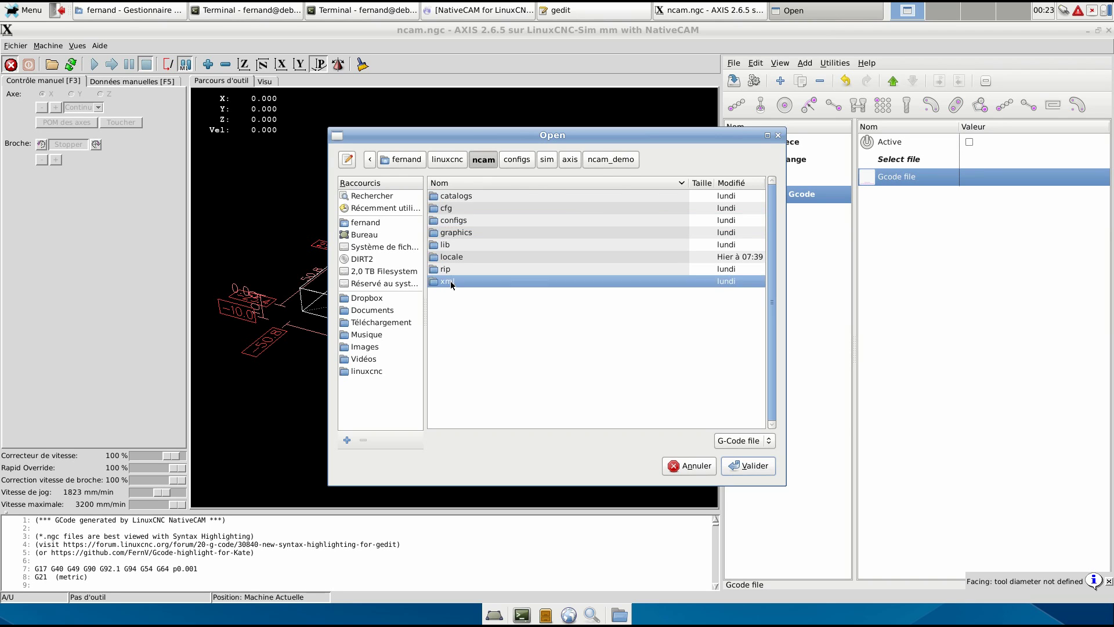
pyautogui.doubleClick(458, 281)
pyautogui.click(480, 161)
pyautogui.click(440, 271)
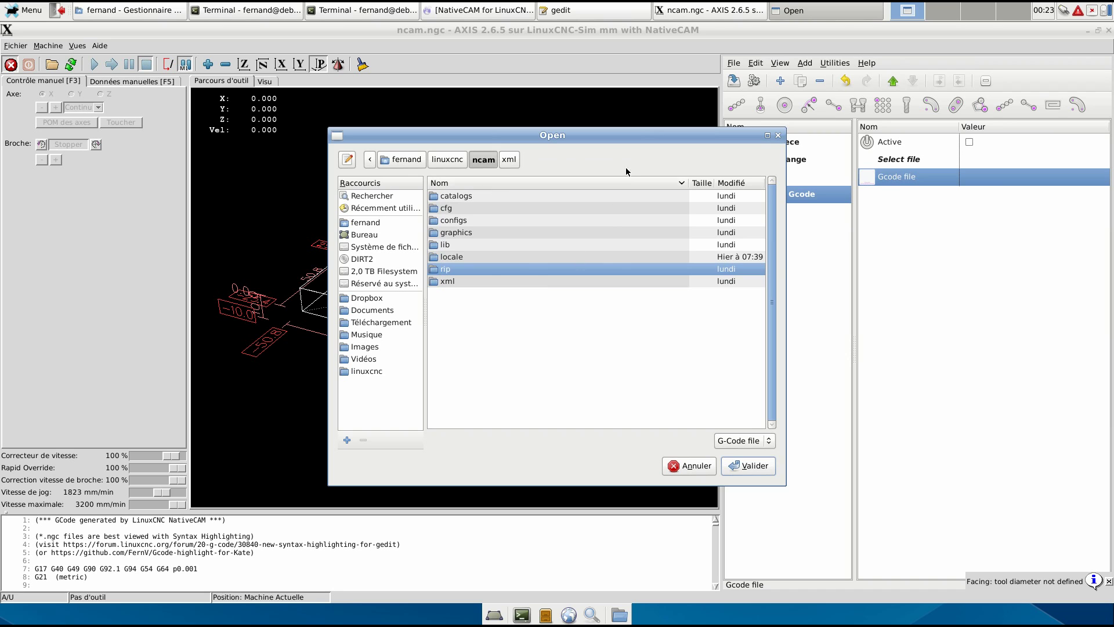
pyautogui.click(689, 465)
pyautogui.click(1007, 182)
pyautogui.click(689, 467)
# Add a Comment item whose note reads 'This is a comment'.
pyautogui.click(780, 80)
pyautogui.click(780, 291)
pyautogui.click(994, 152)
pyautogui.write('This is a c')
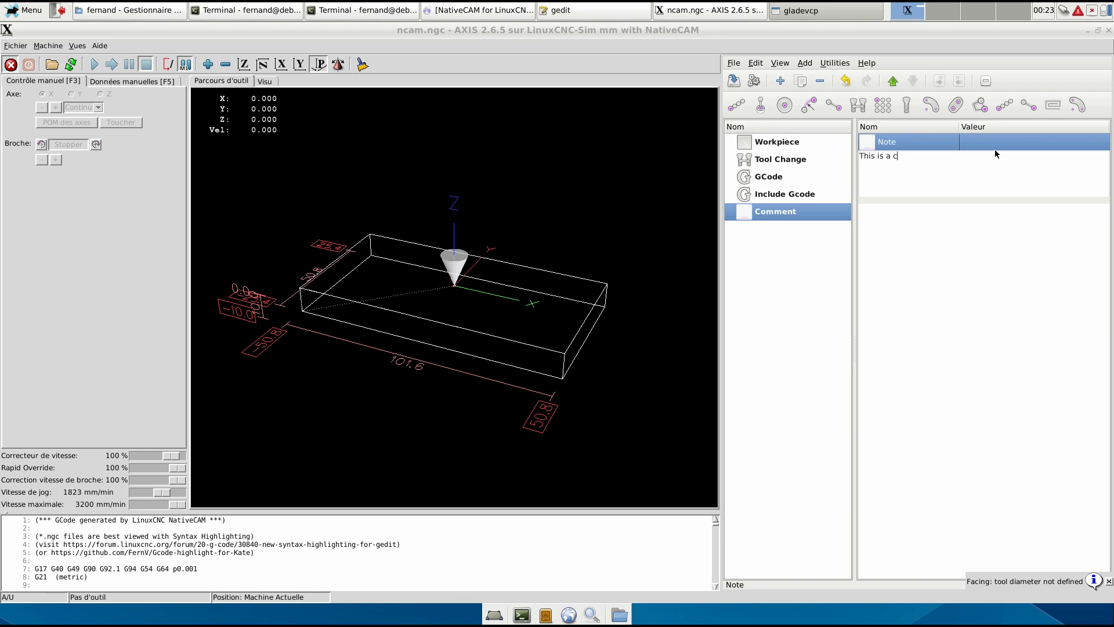
pyautogui.write('omment')
pyautogui.press('Return')
pyautogui.click(771, 192)
pyautogui.click(790, 212)
# Add a Change Units block with a Circle by Center inside its Items group.
pyautogui.click(781, 81)
pyautogui.click(897, 288)
pyautogui.click(774, 249)
pyautogui.click(780, 82)
pyautogui.click(785, 160)
pyautogui.click(786, 165)
pyautogui.click(783, 222)
# Compare the Change Units, circle and workpiece settings.
pyautogui.scroll(2, 442, 357)
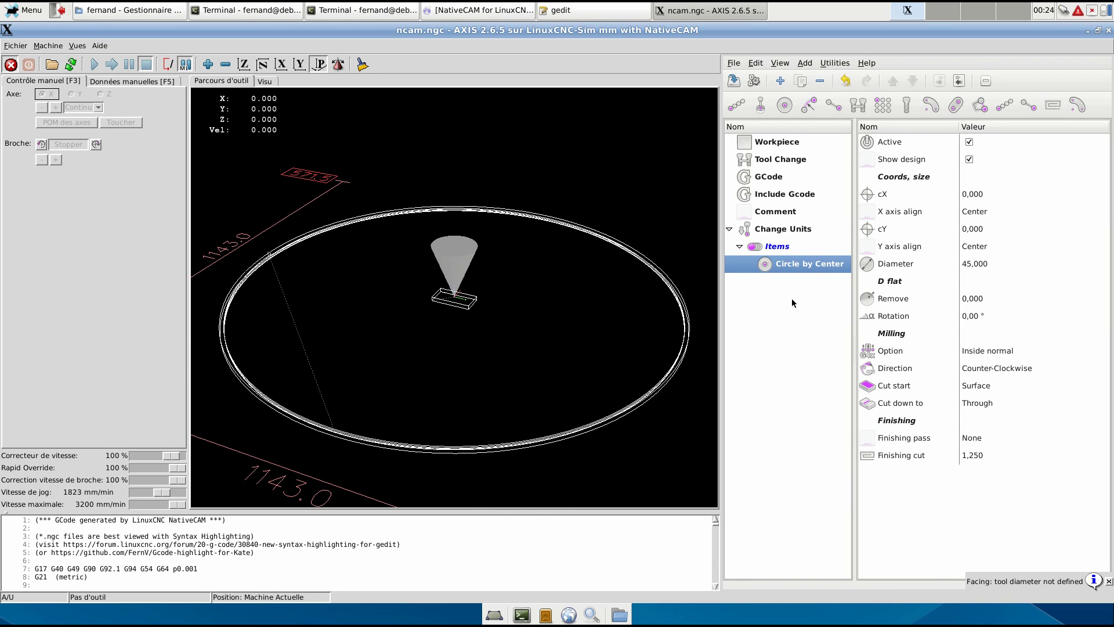
pyautogui.click(786, 229)
pyautogui.click(806, 266)
pyautogui.click(779, 231)
pyautogui.click(808, 266)
pyautogui.click(783, 148)
pyautogui.click(787, 265)
# Set the circle's diameter to 1.5 and inspect its toolpath from the side view.
pyautogui.click(988, 267)
pyautogui.write('1.5')
pyautogui.press('Return')
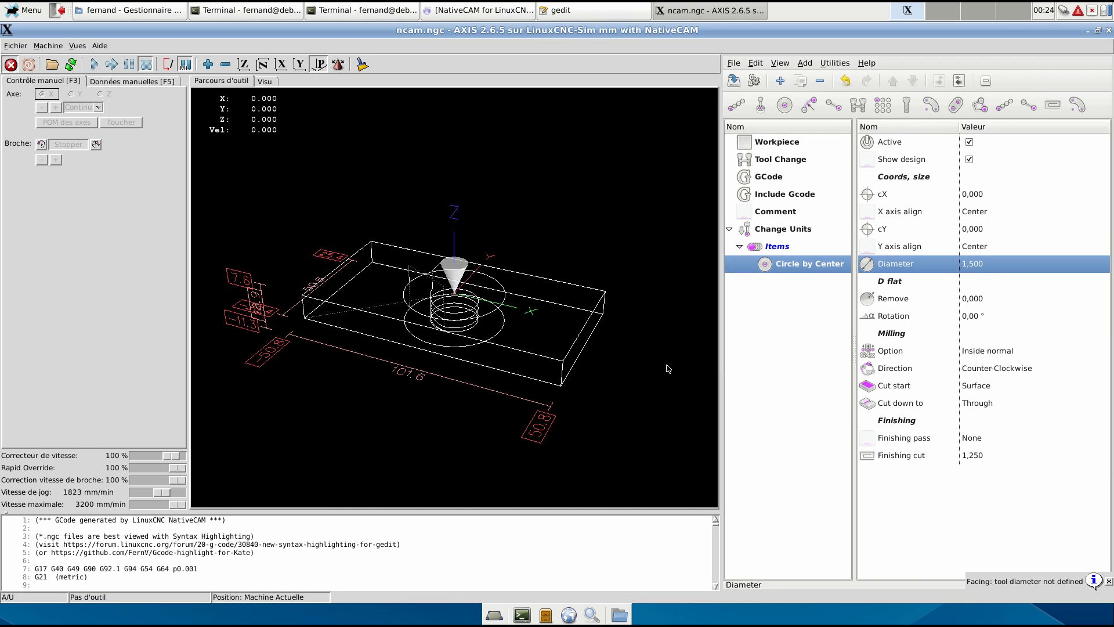
pyautogui.scroll(2, 548, 307)
pyautogui.moveTo(549, 307); pyautogui.dragTo(523, 324, button='middle')
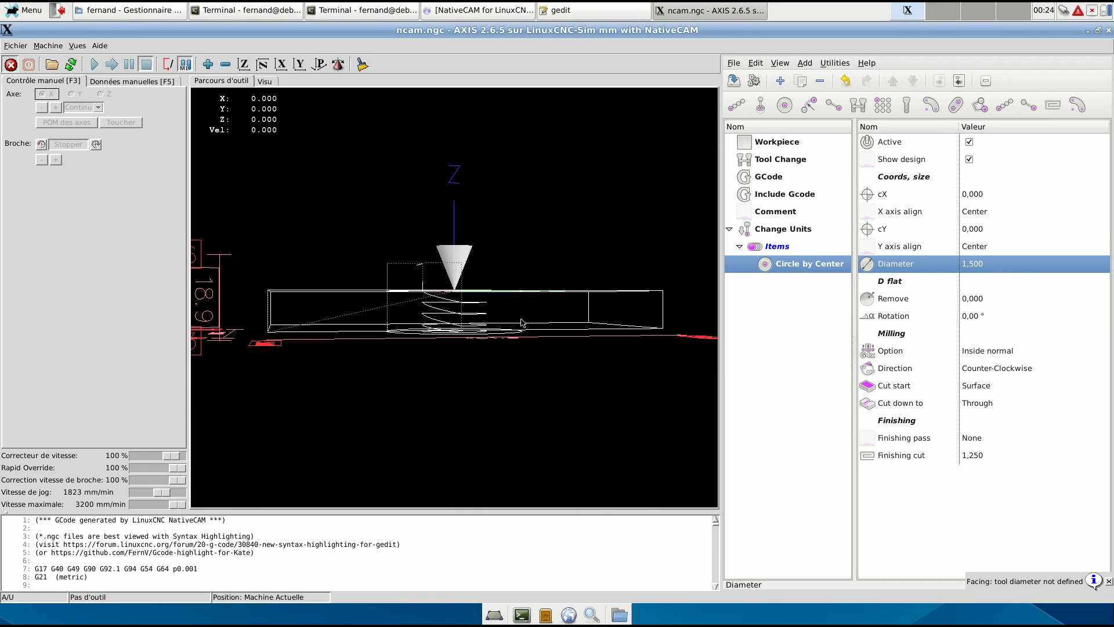
pyautogui.click(300, 63)
pyautogui.scroll(3, 460, 370)
pyautogui.moveTo(515, 231); pyautogui.dragTo(508, 320, button='middle')
# Remove the accidentally added SHCS CBore counterbore and add a second Circle by Center.
pyautogui.click(768, 230)
pyautogui.click(784, 105)
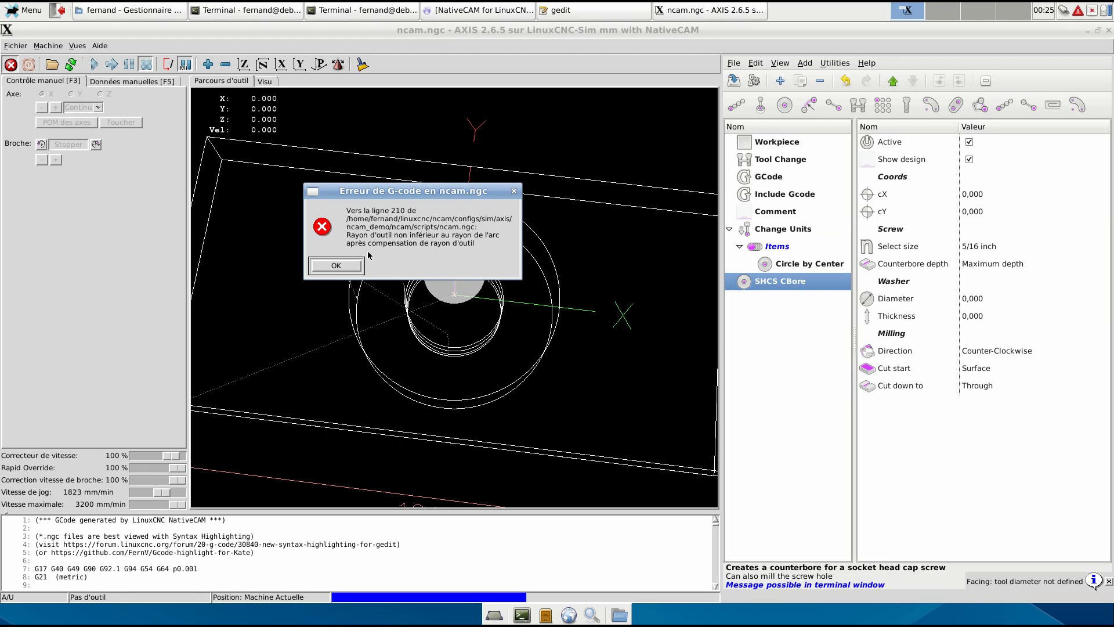
pyautogui.click(340, 266)
pyautogui.click(819, 81)
pyautogui.click(783, 82)
pyautogui.click(788, 219)
# Set the second circle's diameter to 60, keeping its X alignment at Center.
pyautogui.click(999, 266)
pyautogui.click(998, 265)
pyautogui.write('60')
pyautogui.press('Return')
pyautogui.moveTo(399, 286); pyautogui.dragTo(407, 340, button='middle')
pyautogui.click(1005, 219)
pyautogui.press('Escape')
# Change the first circle's X axis alignment to Left.
pyautogui.click(810, 265)
pyautogui.click(989, 213)
pyautogui.click(977, 218)
pyautogui.moveTo(435, 319); pyautogui.dragTo(467, 349, button='middle')
# Recheck both circles' diameter settings and open the basic shapes catalog.
pyautogui.click(988, 267)
pyautogui.click(766, 287)
pyautogui.click(1014, 264)
pyautogui.click(780, 64)
pyautogui.click(780, 64)
pyautogui.click(783, 104)
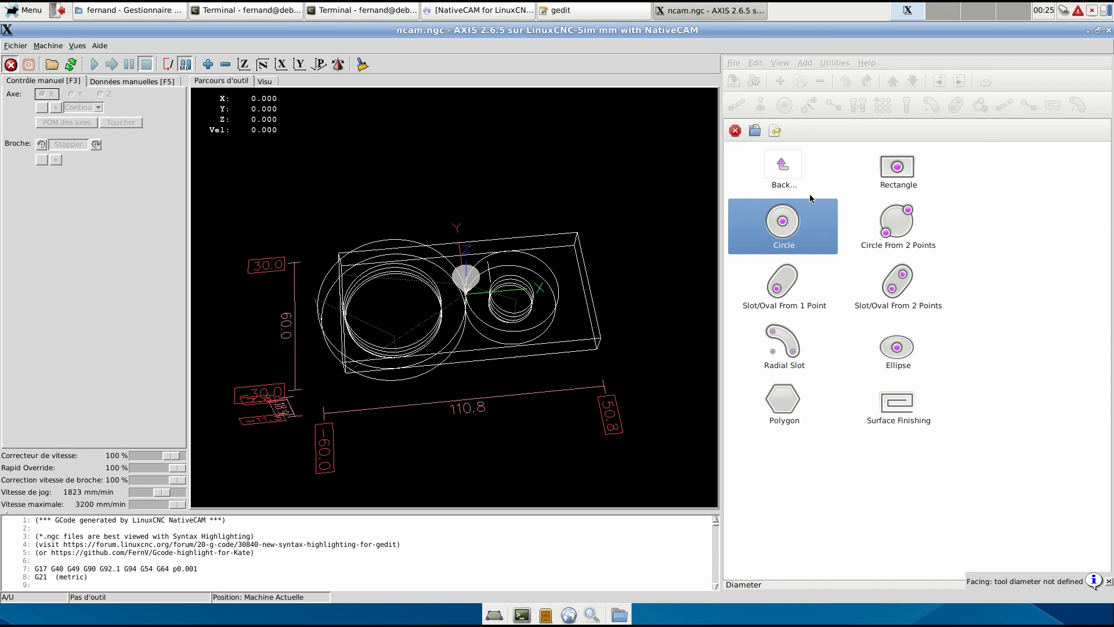